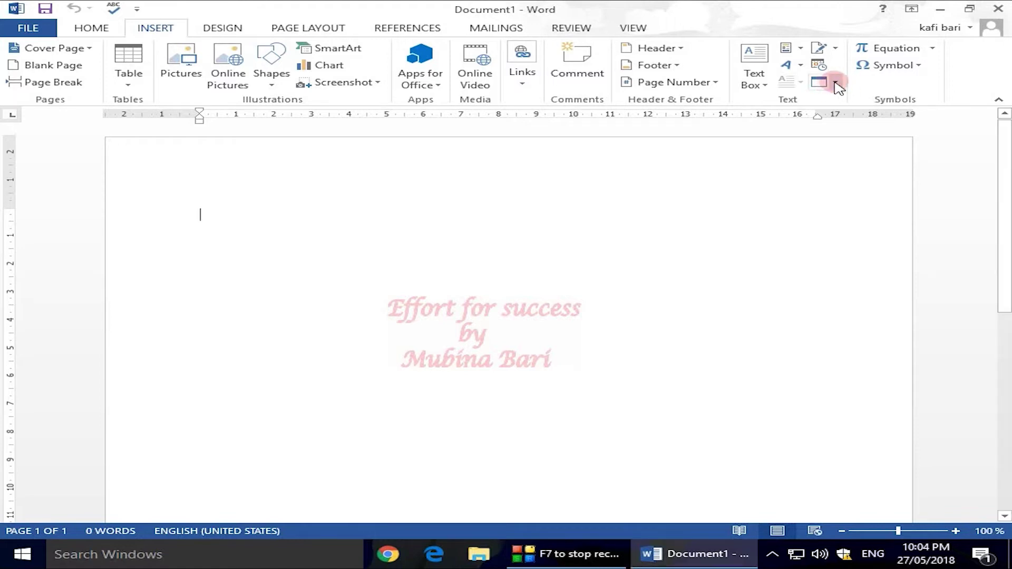
Step: Insert a new CorelDRAW X7 Graphic object into the blank document
left_click(834, 82)
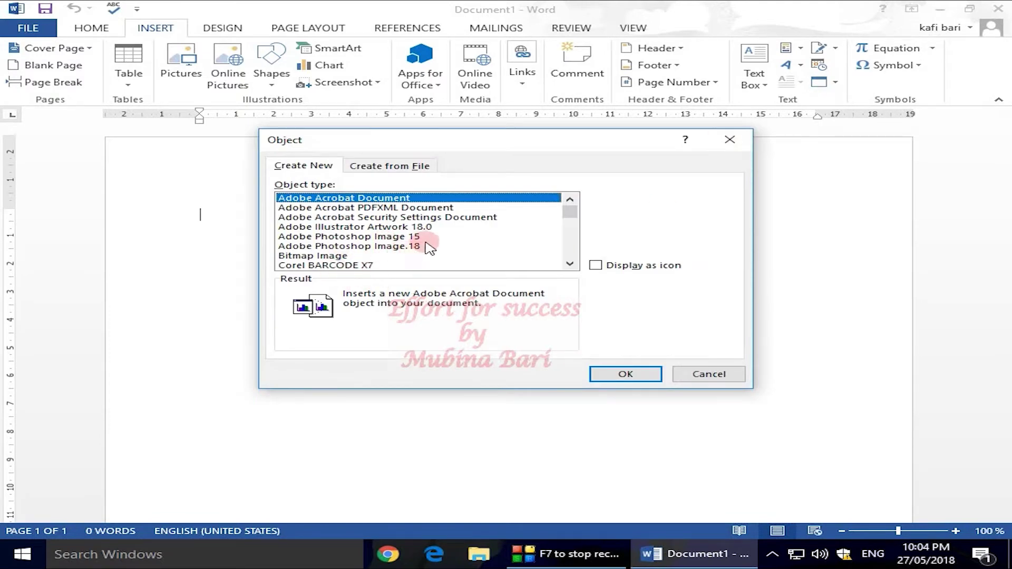
mouse_move(574, 220)
left_mouse_down()
mouse_move(576, 254)
mouse_move(576, 222)
left_mouse_up()
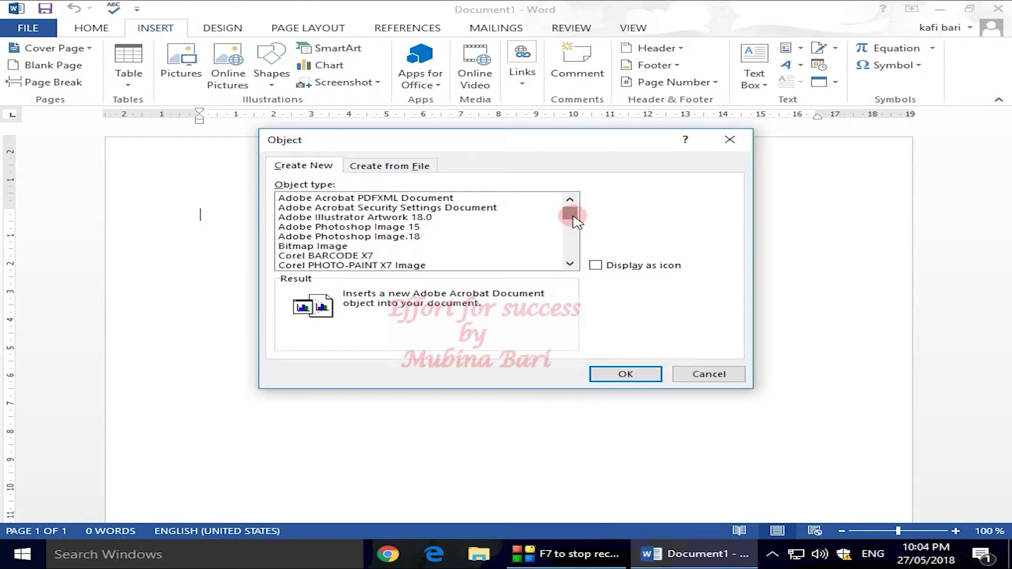
left_click_drag(570, 215, 570, 222)
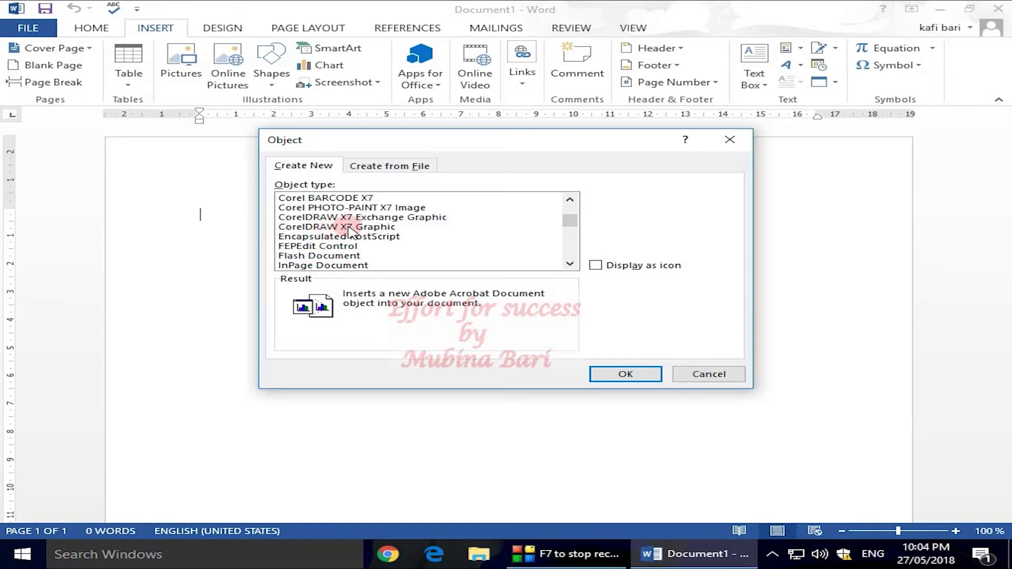
left_click(351, 227)
left_click(636, 372)
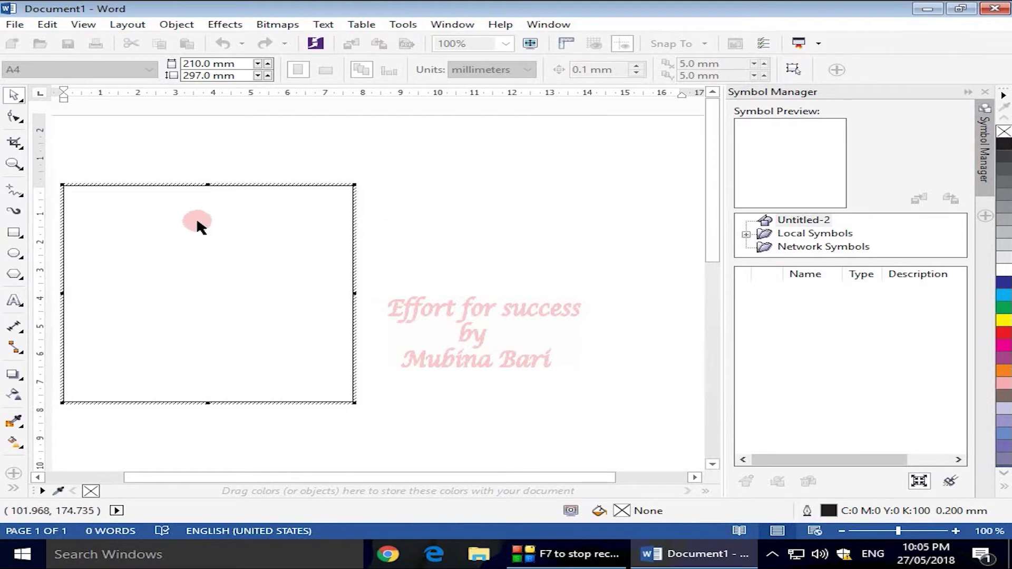
Step: Draw a circle in the upper left of the page with the Ellipse tool and fill it red
left_click(182, 211)
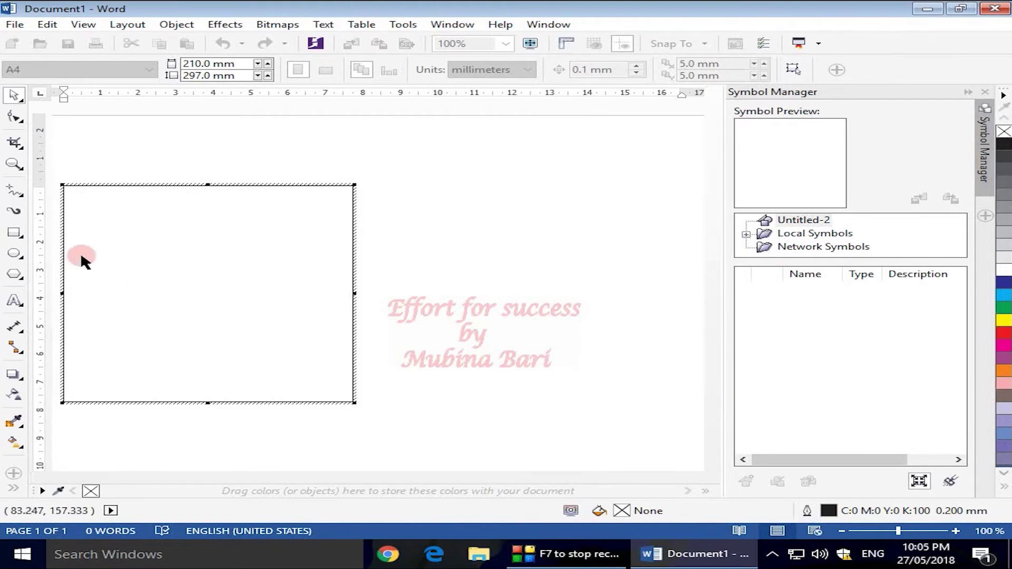
left_click(15, 255)
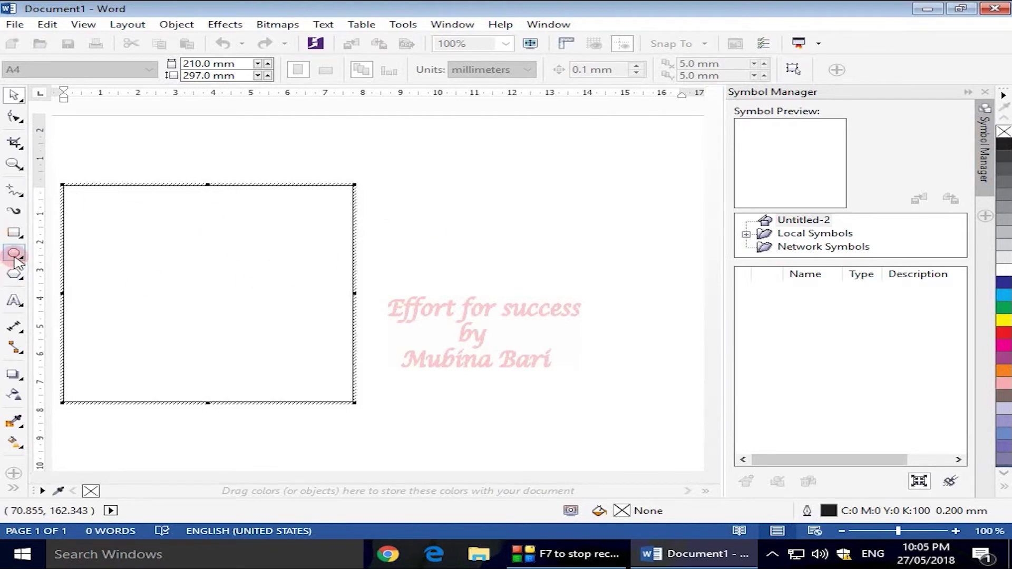
left_click_drag(15, 255, 109, 259)
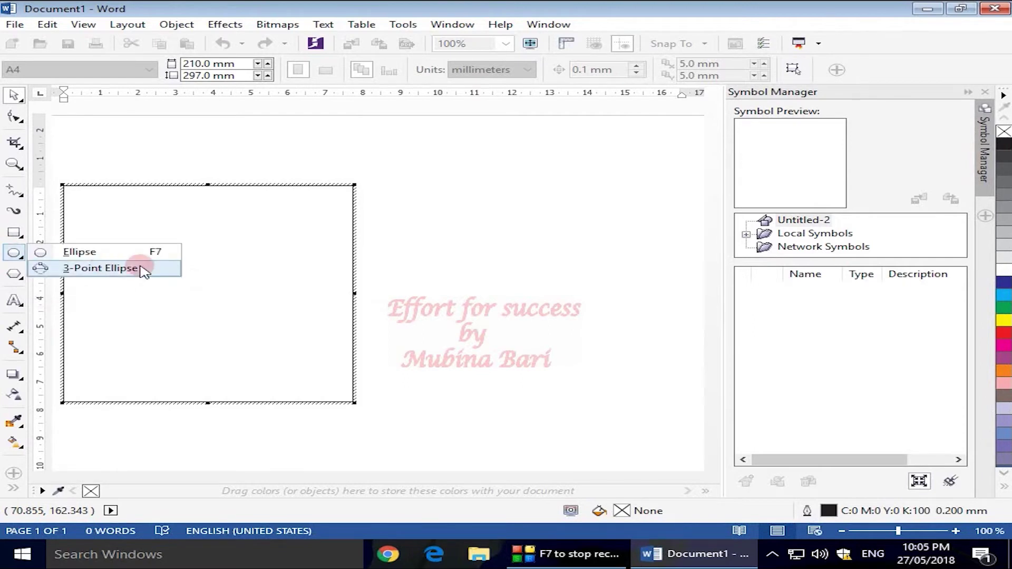
left_click_drag(135, 230, 262, 338)
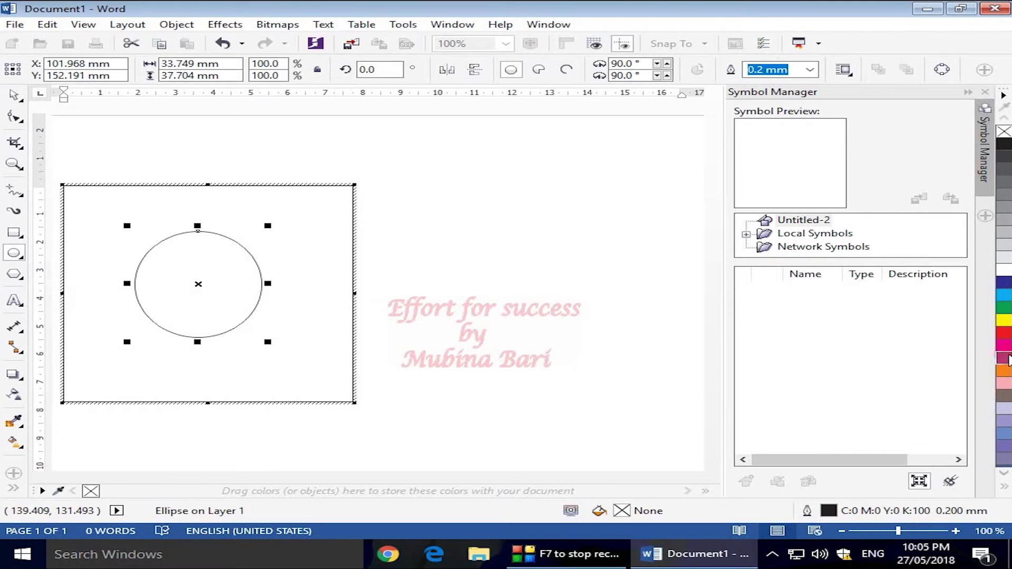
left_click(1003, 338)
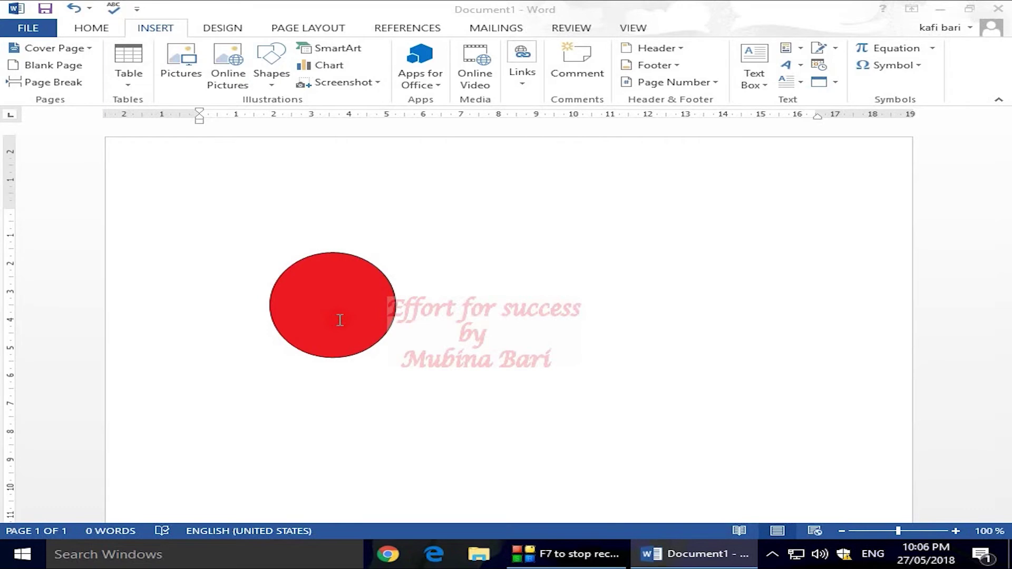
Step: Reopen the embedded red-circle graphic for in-place CorelDRAW editing
left_click(265, 257)
left_click(346, 278)
double_click(349, 277)
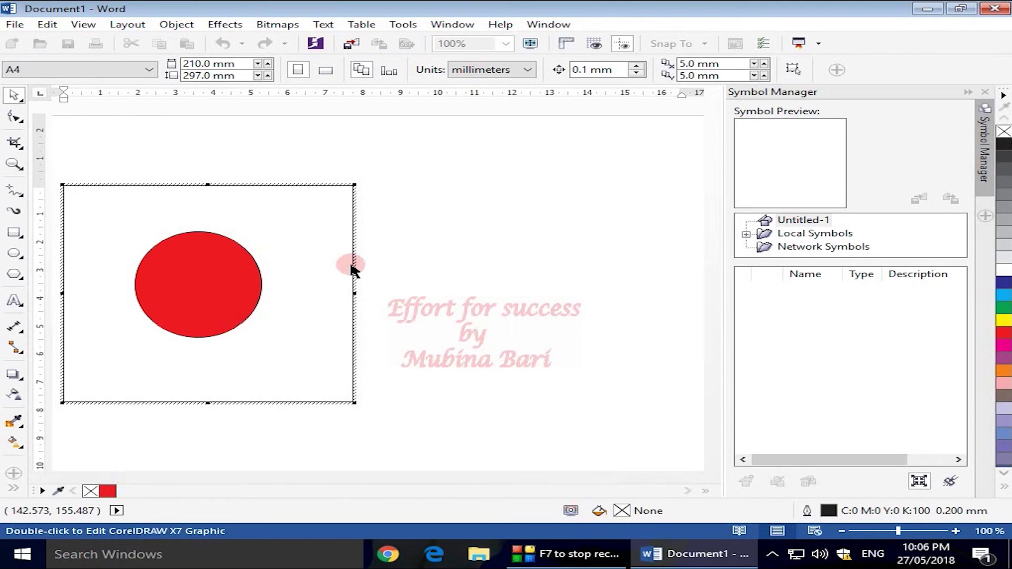
Step: Recolour the circle dark blue and add a yellow pentagon overlapping its lower right
left_click(232, 278)
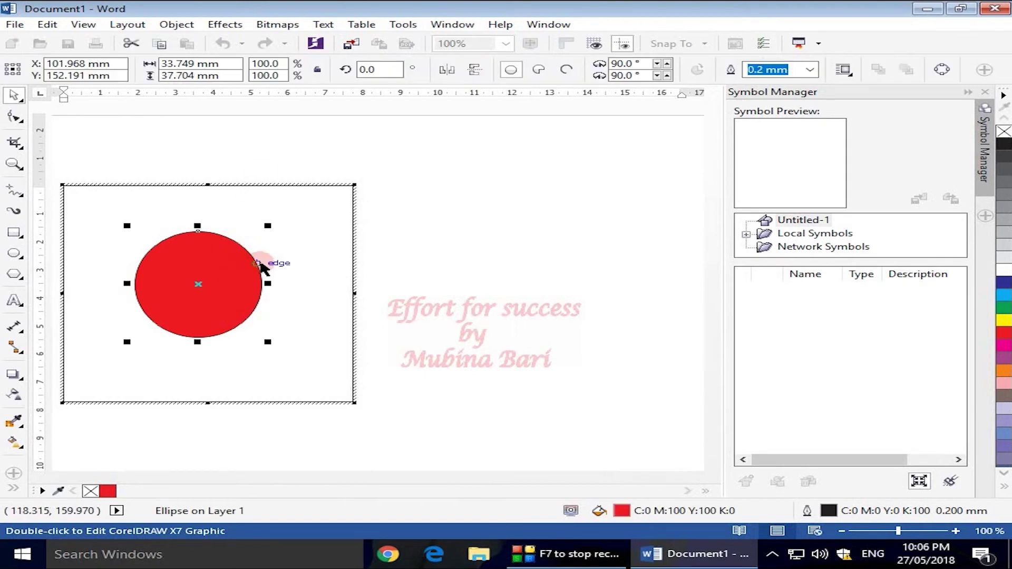
left_click(1002, 284)
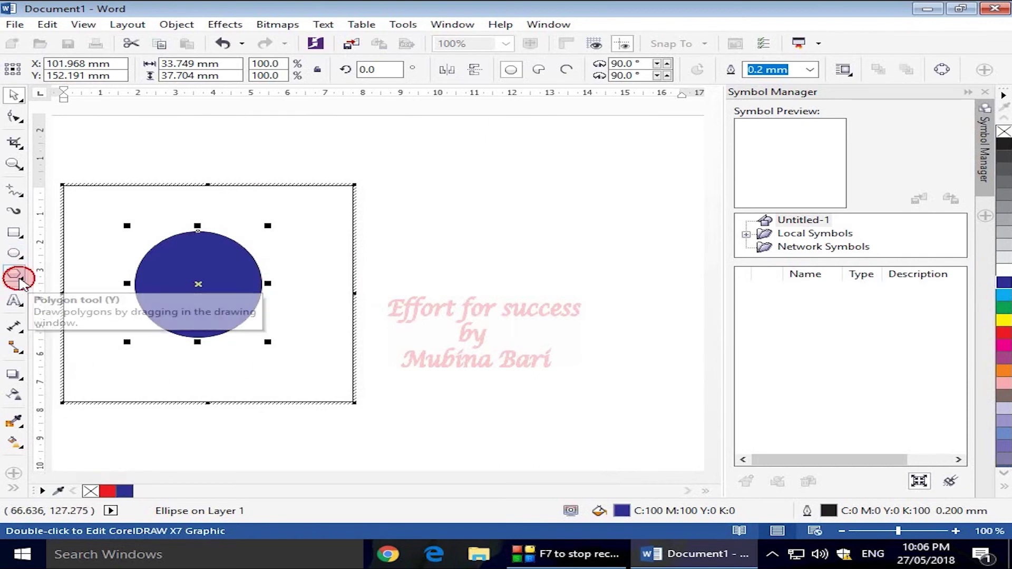
left_click(16, 275)
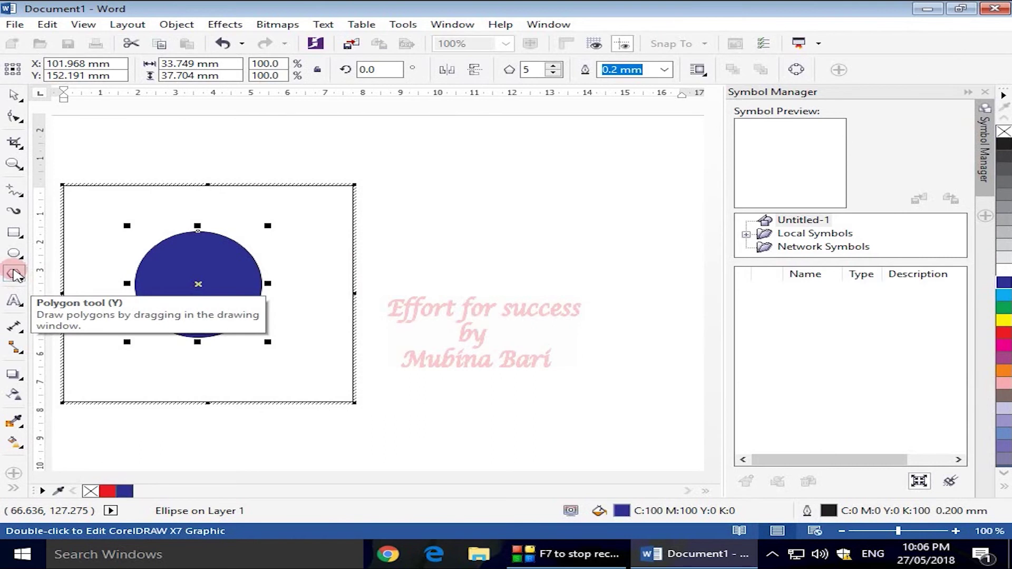
mouse_move(211, 298)
left_mouse_down()
mouse_move(295, 376)
mouse_move(350, 393)
left_mouse_up()
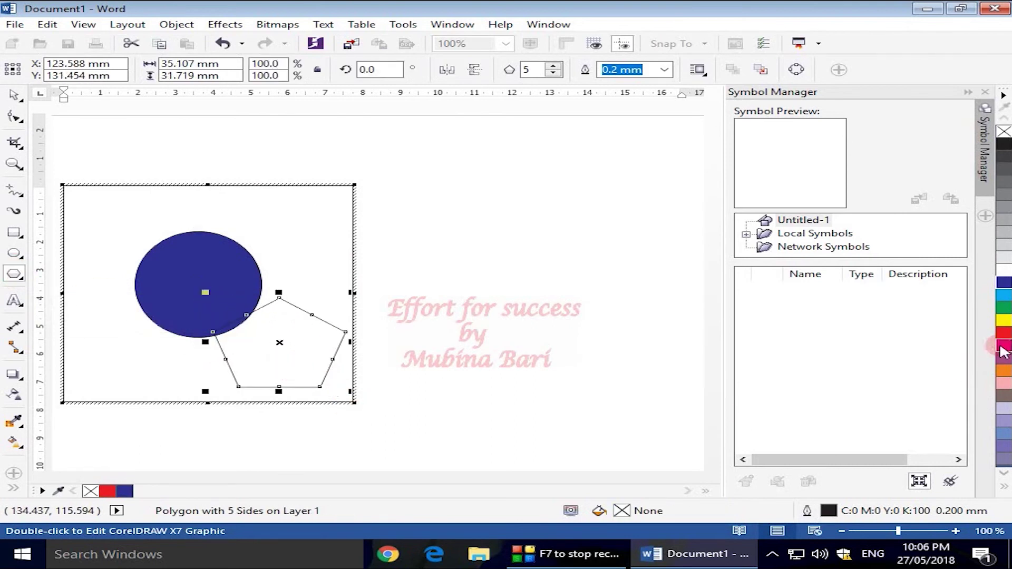
left_click(1002, 320)
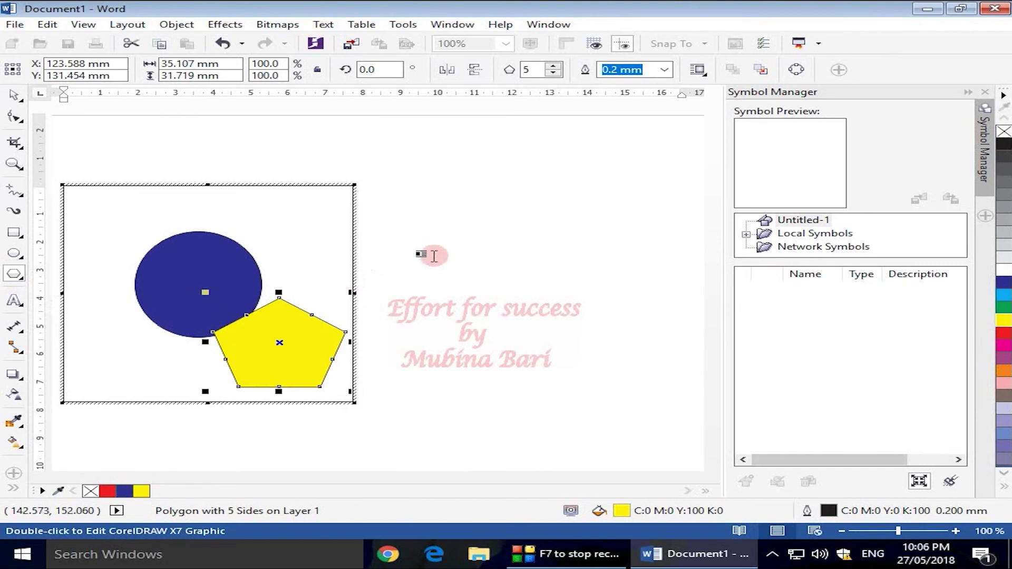
left_click(454, 259)
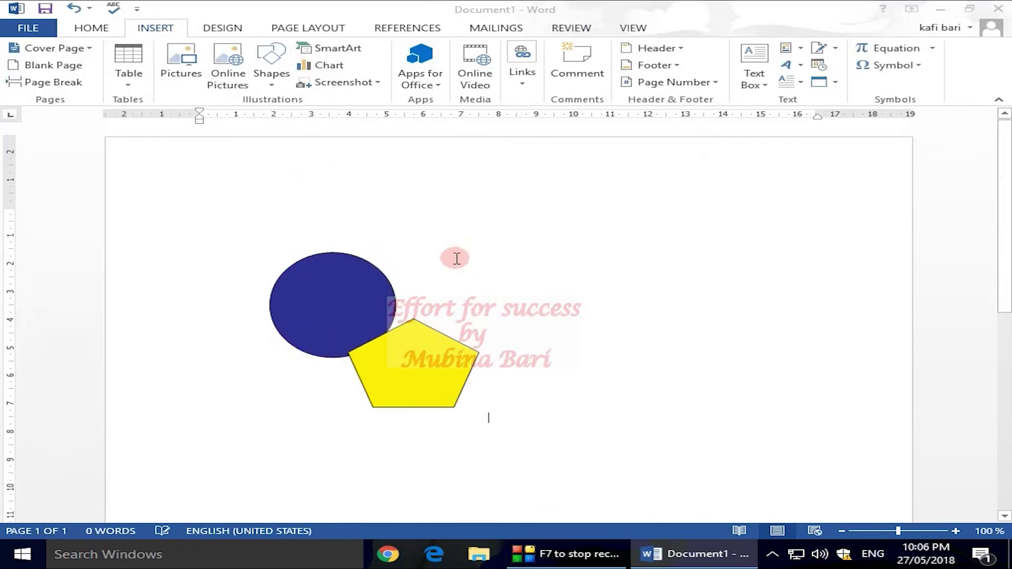